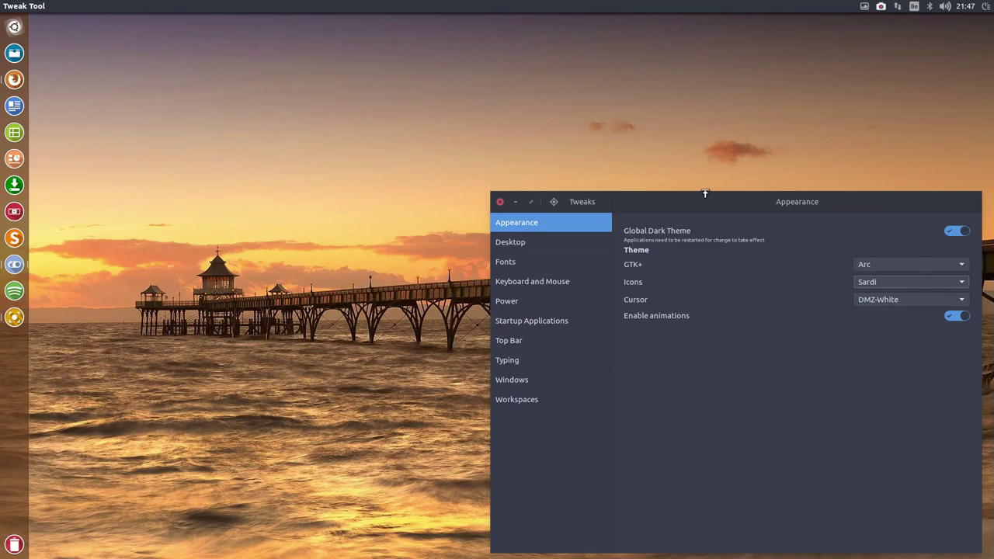
# Nudge the Tweaks window up and left, then open the Home folder in Files
pyautogui.moveTo(727, 200); pyautogui.dragTo(726, 188)
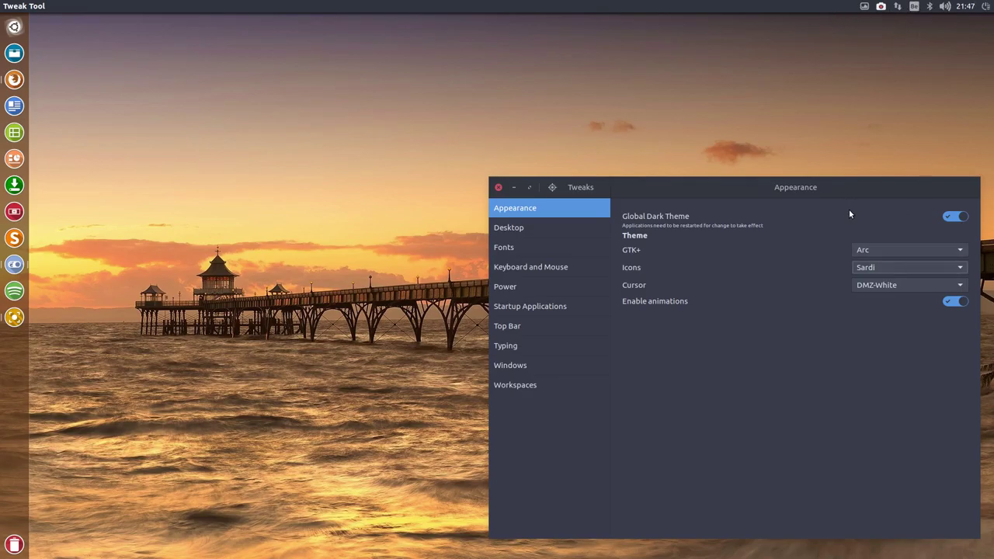
pyautogui.moveTo(824, 189); pyautogui.dragTo(807, 175)
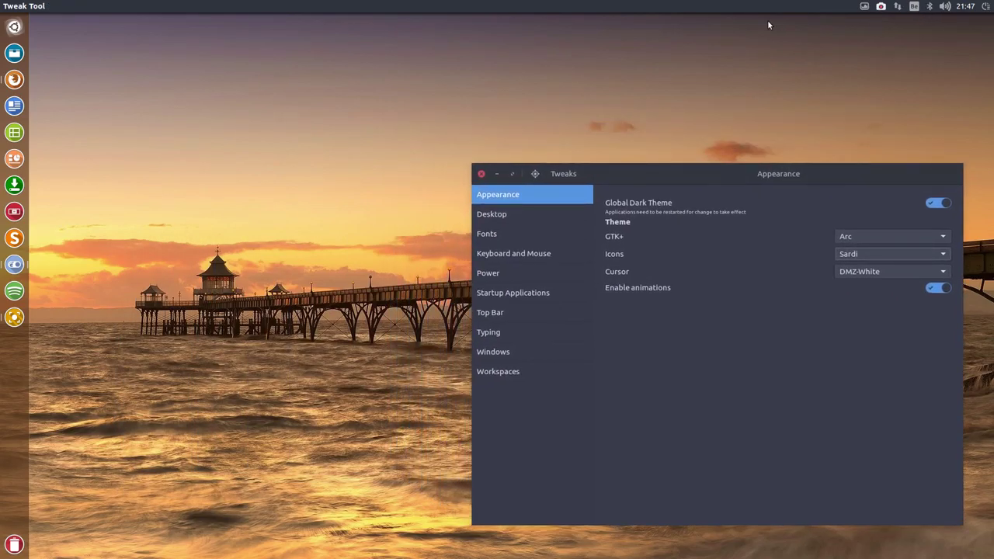
pyautogui.click(16, 54)
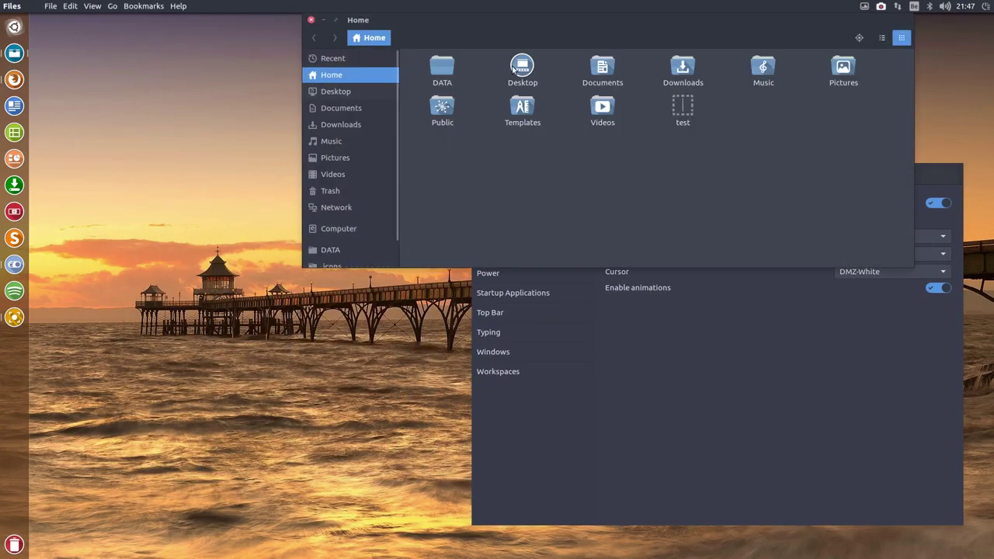
# Move Files to the upper left and bring Tweaks forward, shifted down-right
pyautogui.moveTo(472, 23); pyautogui.dragTo(204, 35)
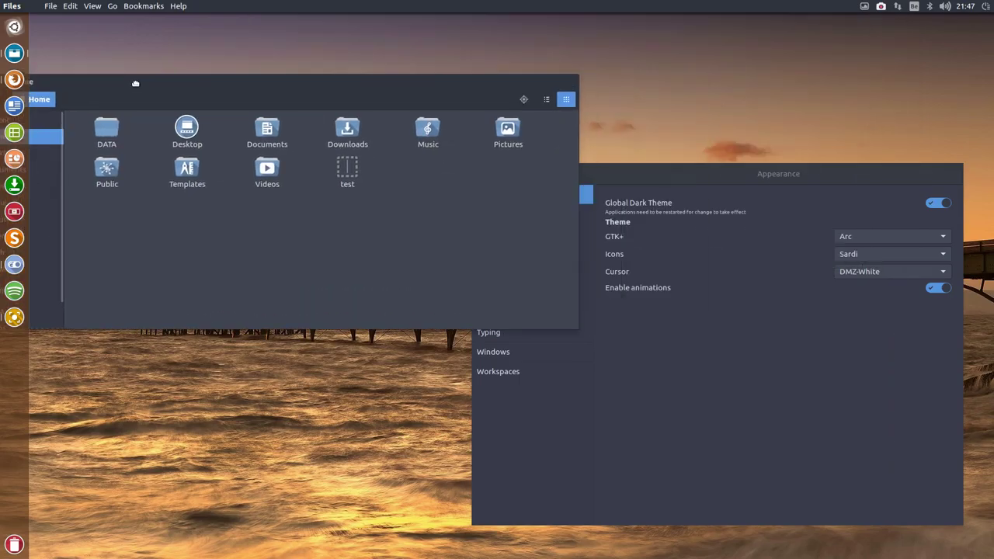
pyautogui.moveTo(799, 173); pyautogui.dragTo(823, 208)
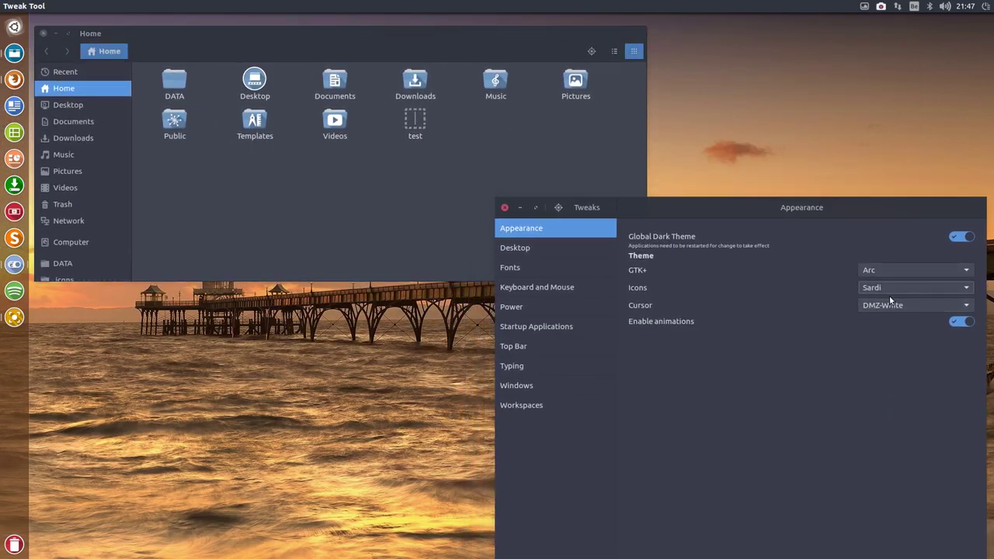
pyautogui.scroll(-1, 889, 299)
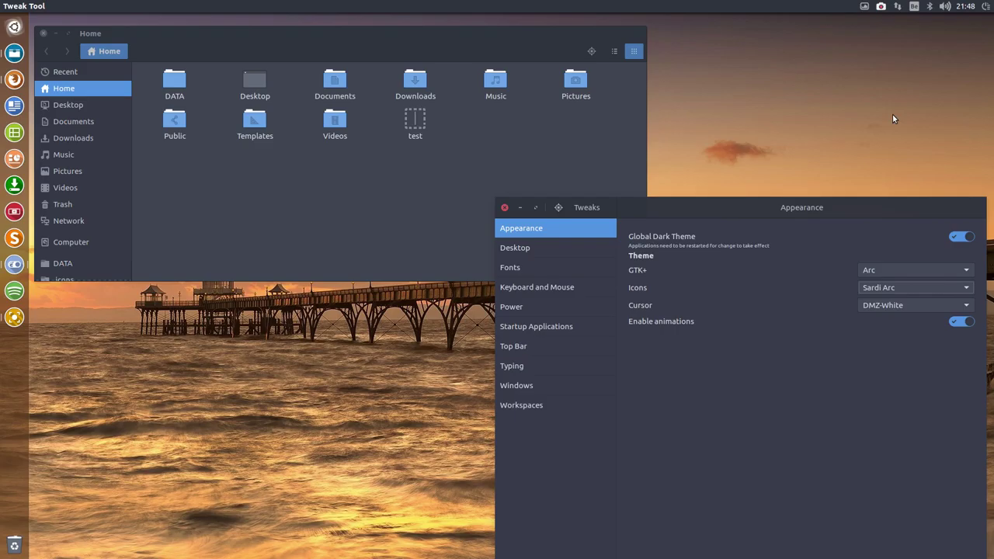
# Cycle icons through Sardi Breeze Dark, Colora, Flat, Flat Colora and Flat Majestic
pyautogui.press('Down')
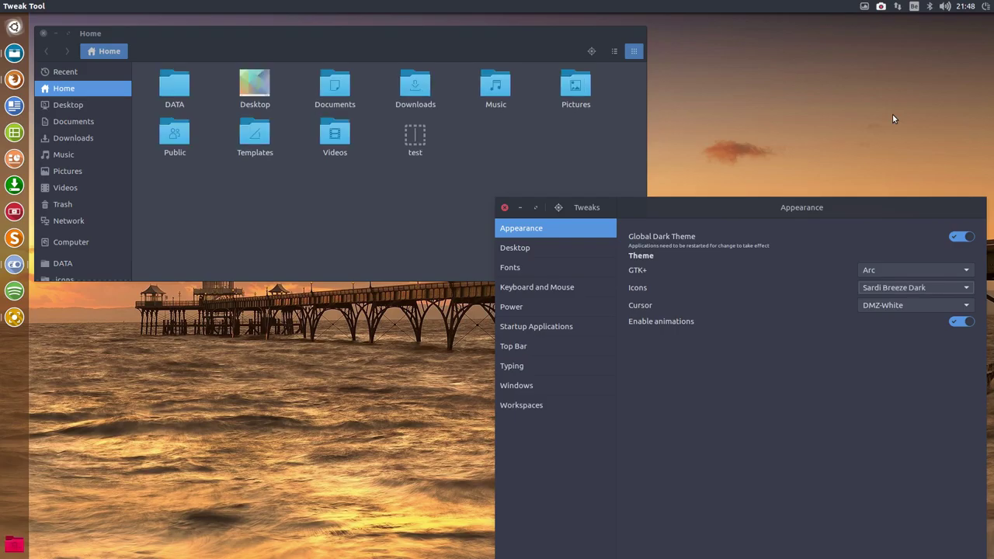
pyautogui.press('Down')
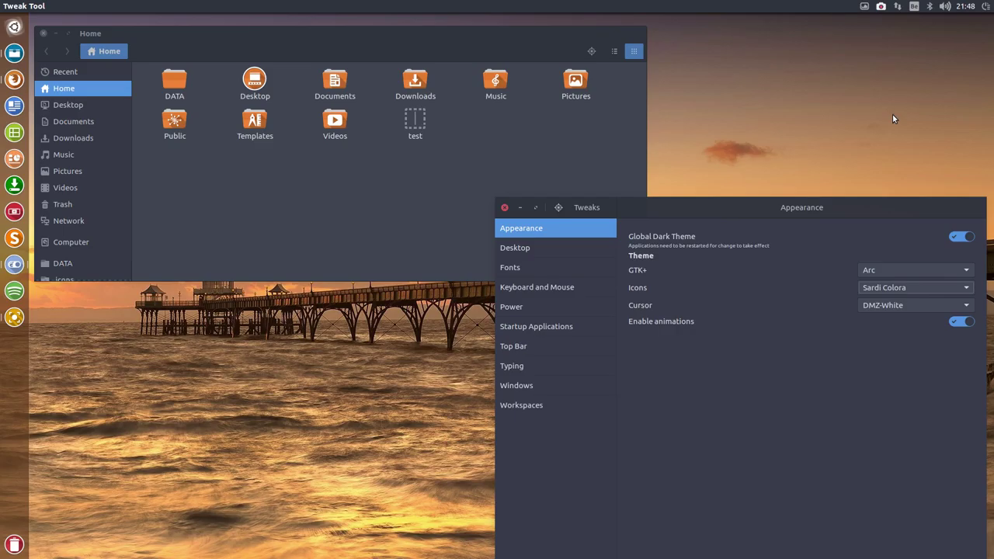
pyautogui.press('Down')
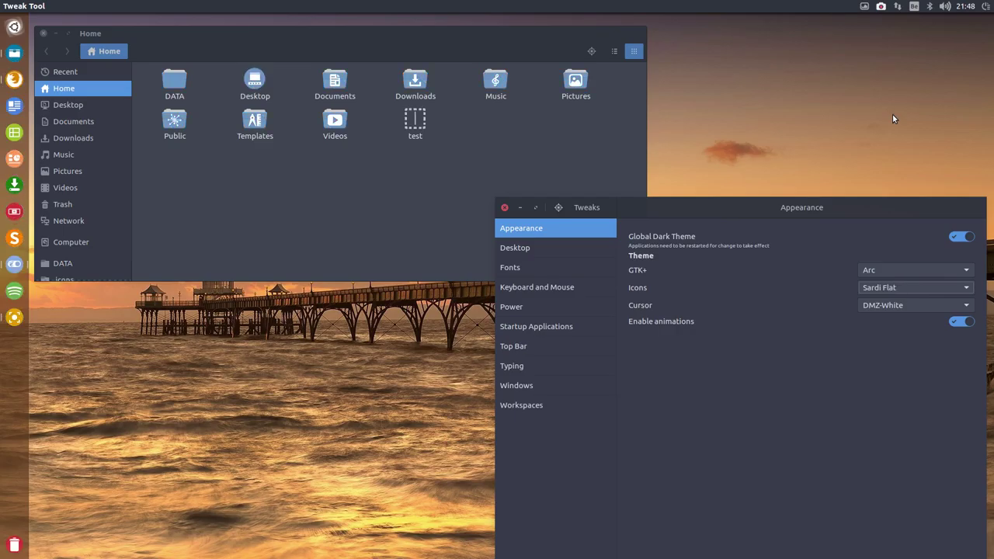
pyautogui.press('Down')
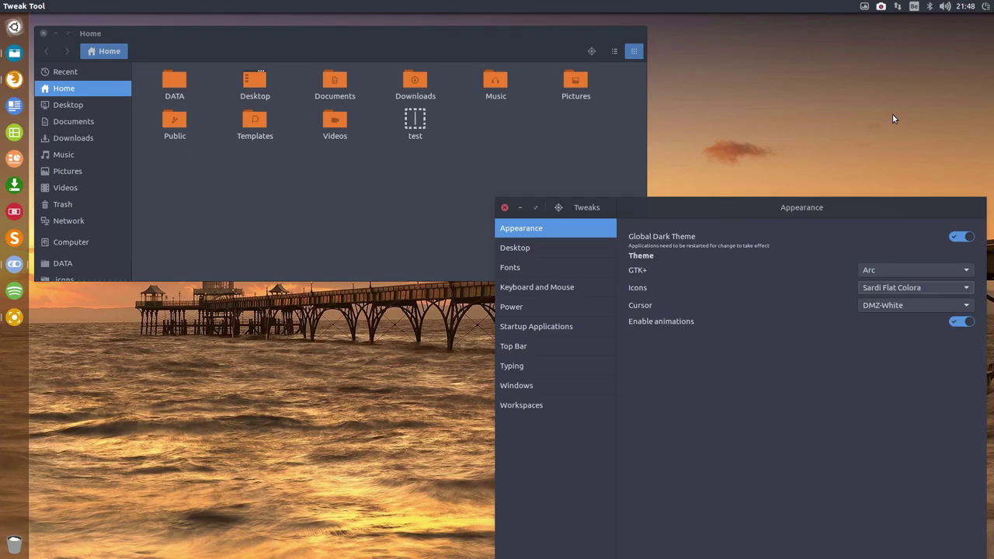
pyautogui.press('Down')
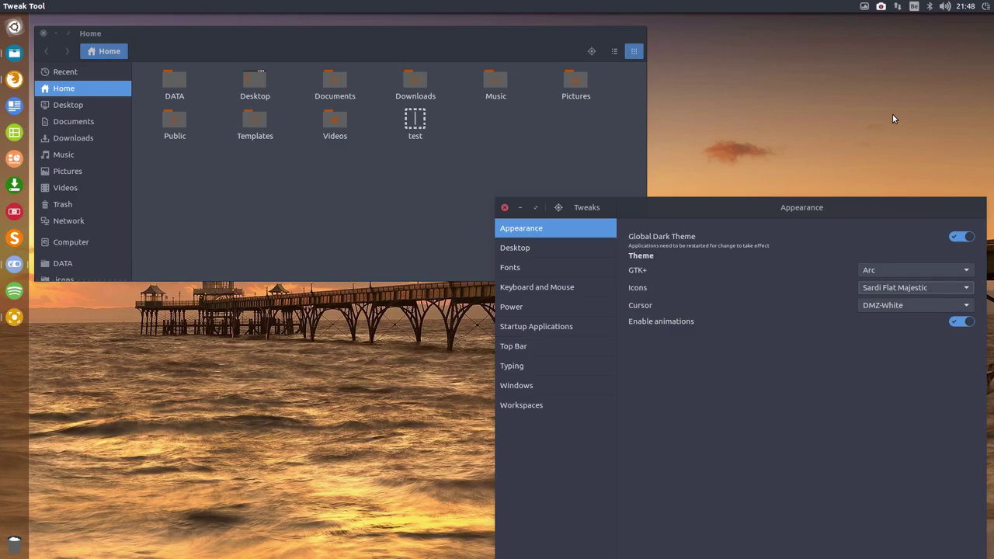
pyautogui.click(424, 142)
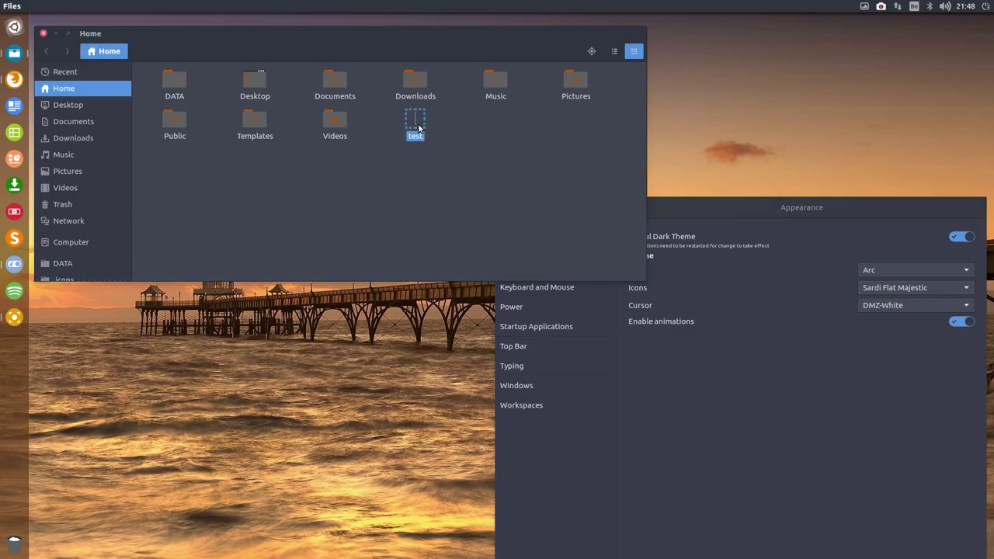
# Pick Sardi Flexible from the Icons theme list and apply it
pyautogui.click(852, 283)
pyautogui.click(909, 290)
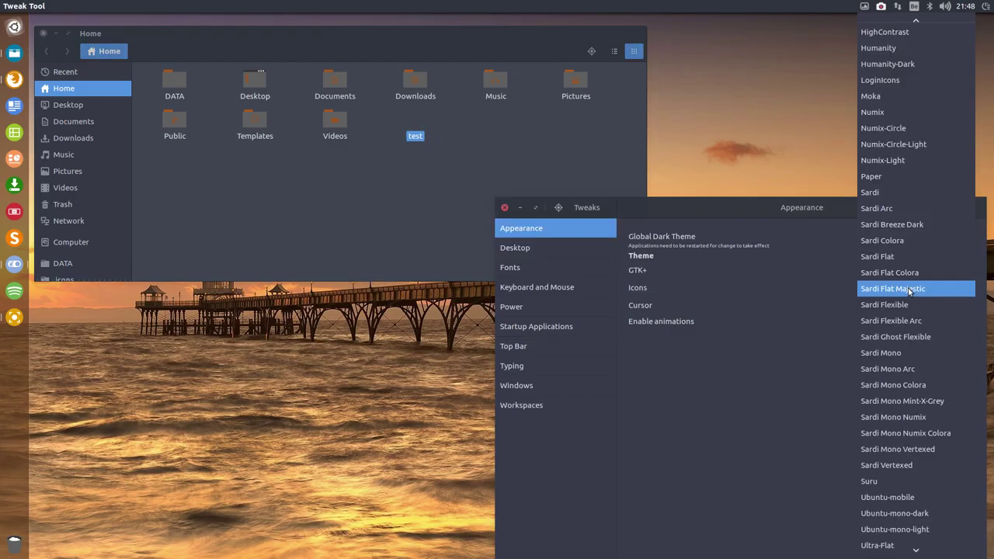
pyautogui.press('Down')
pyautogui.press('Return')
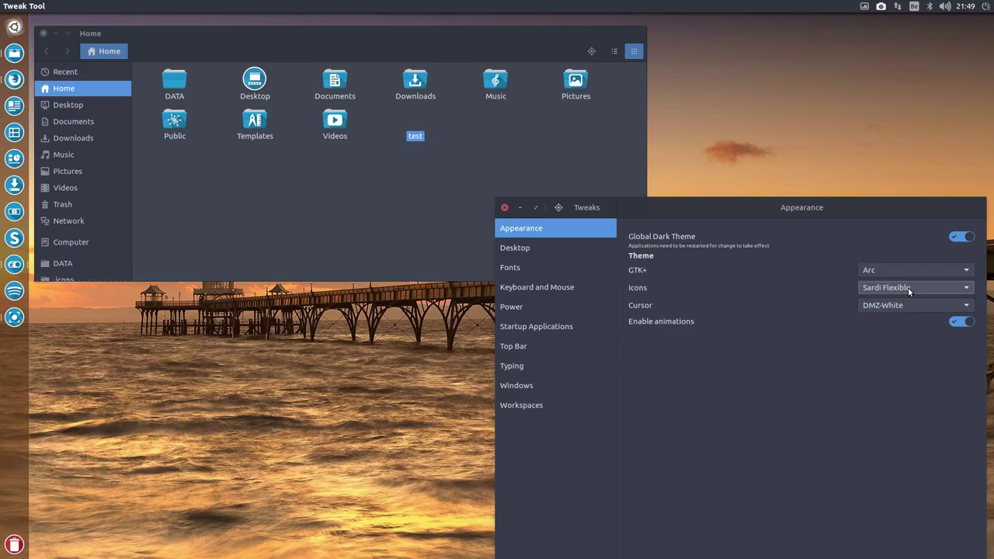
pyautogui.scroll(-1, 908, 288)
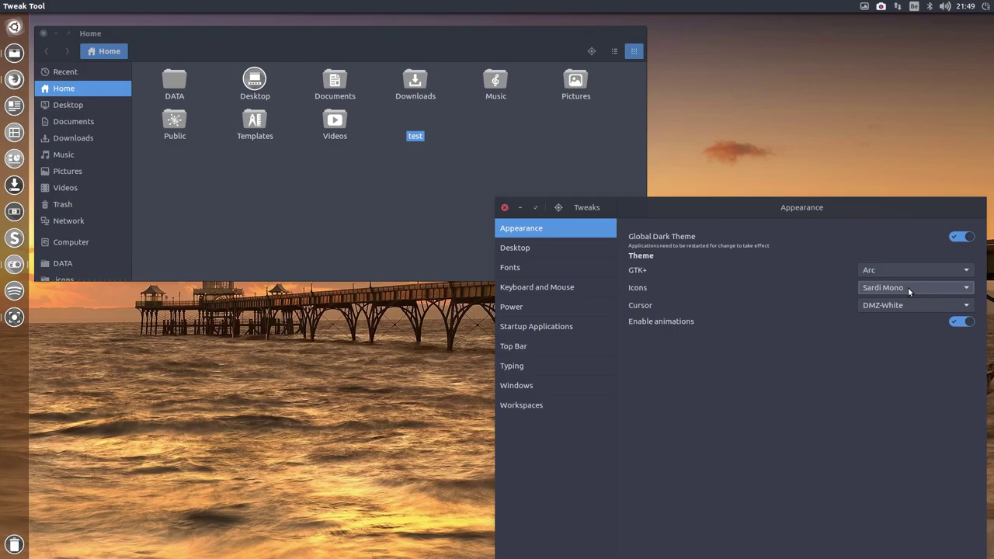
pyautogui.scroll(-1, 908, 287)
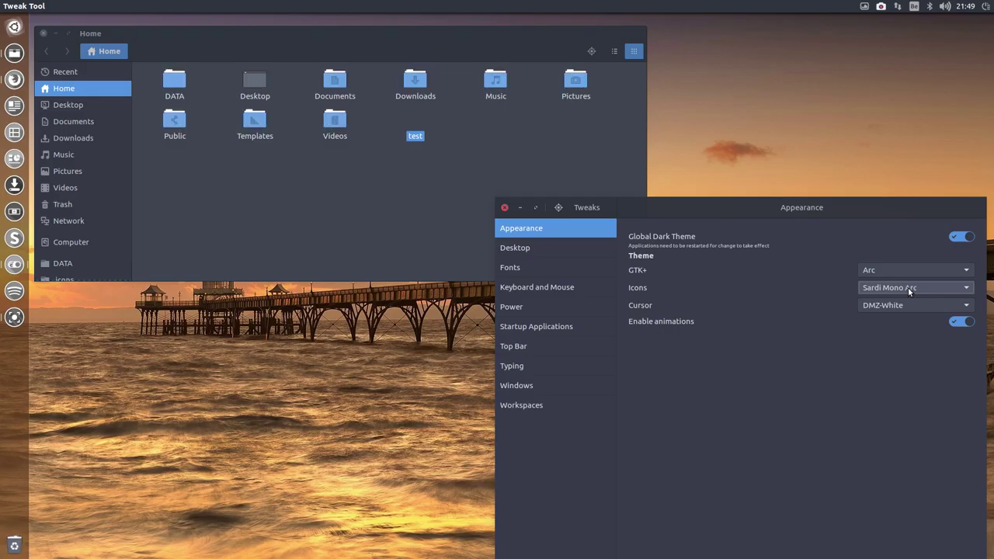
pyautogui.scroll(-1, 907, 287)
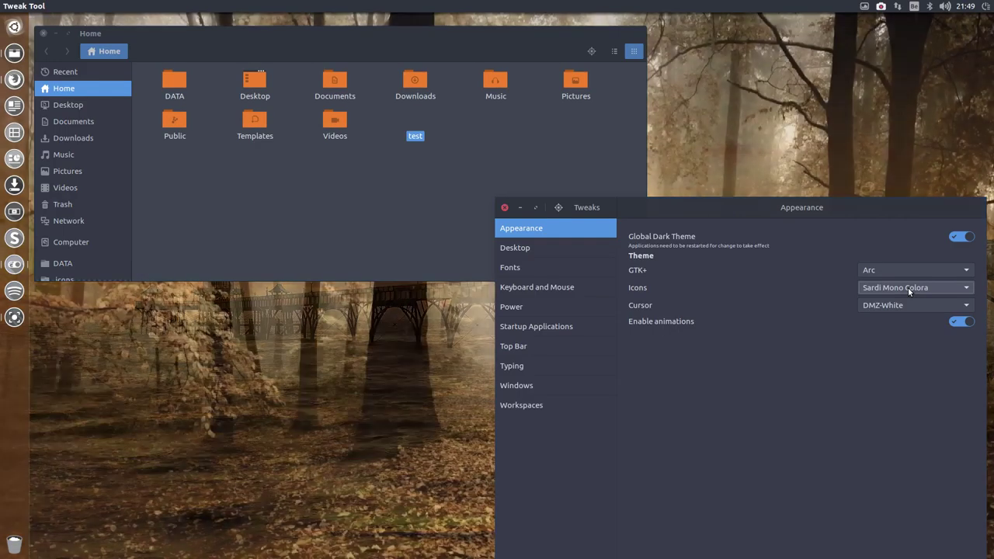
pyautogui.scroll(-1, 907, 288)
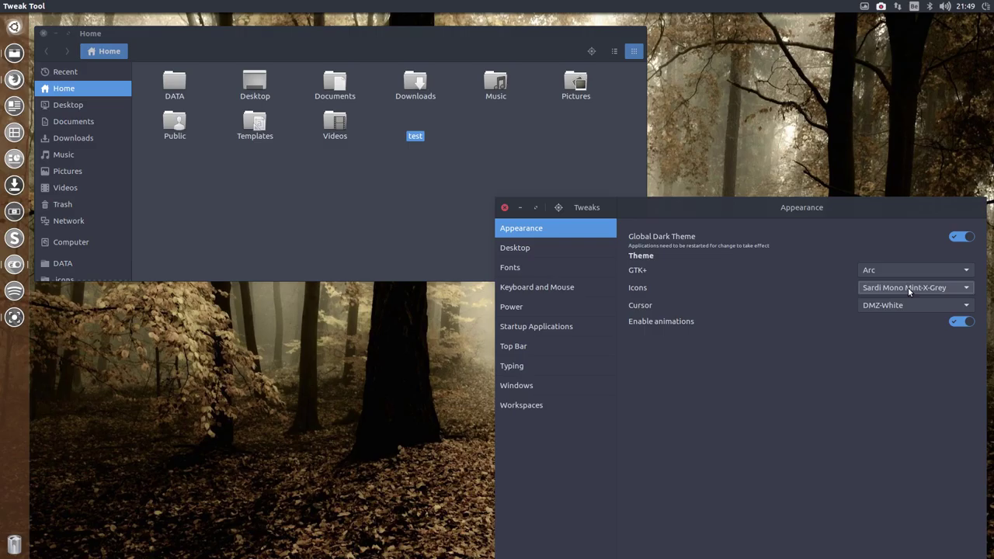
pyautogui.scroll(-1, 907, 288)
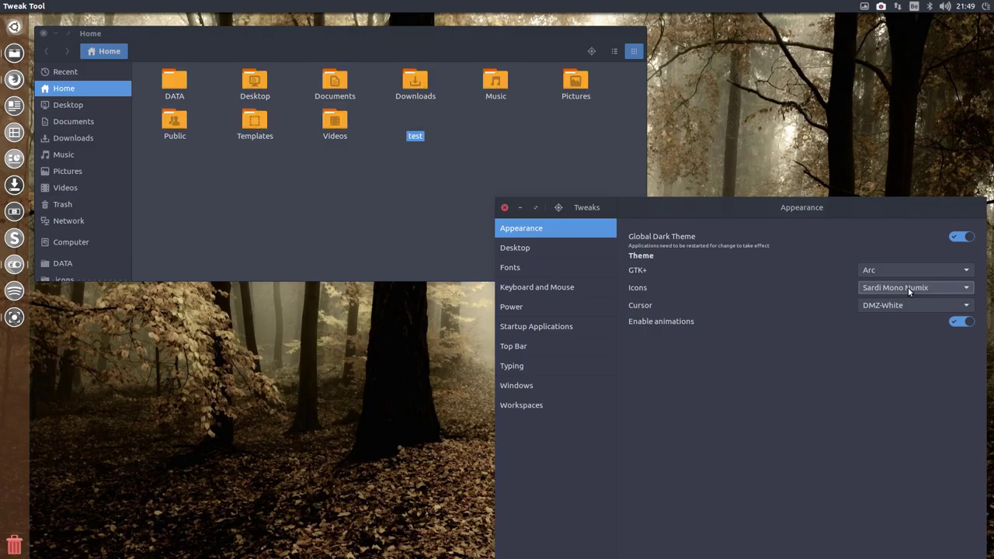
pyautogui.scroll(-1, 907, 287)
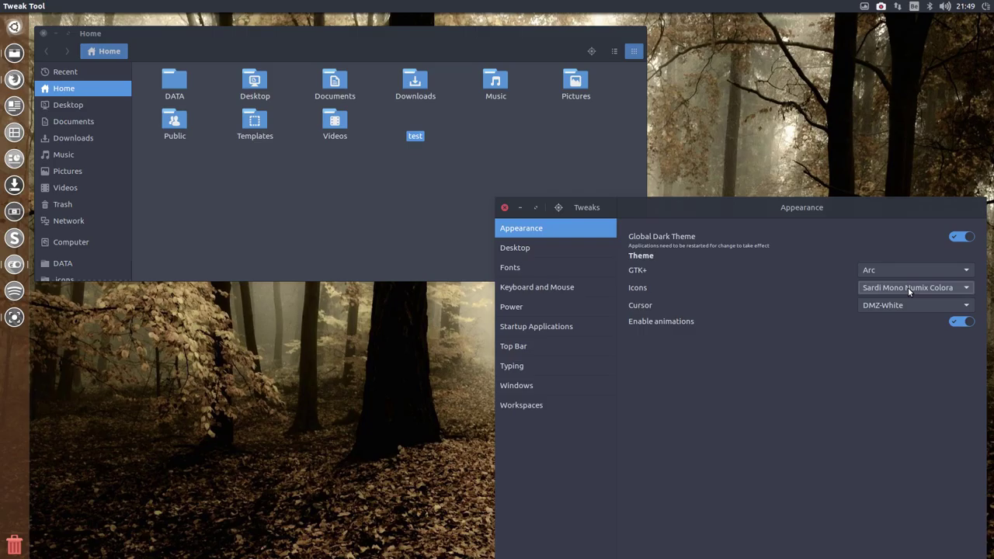
pyautogui.scroll(-1, 907, 287)
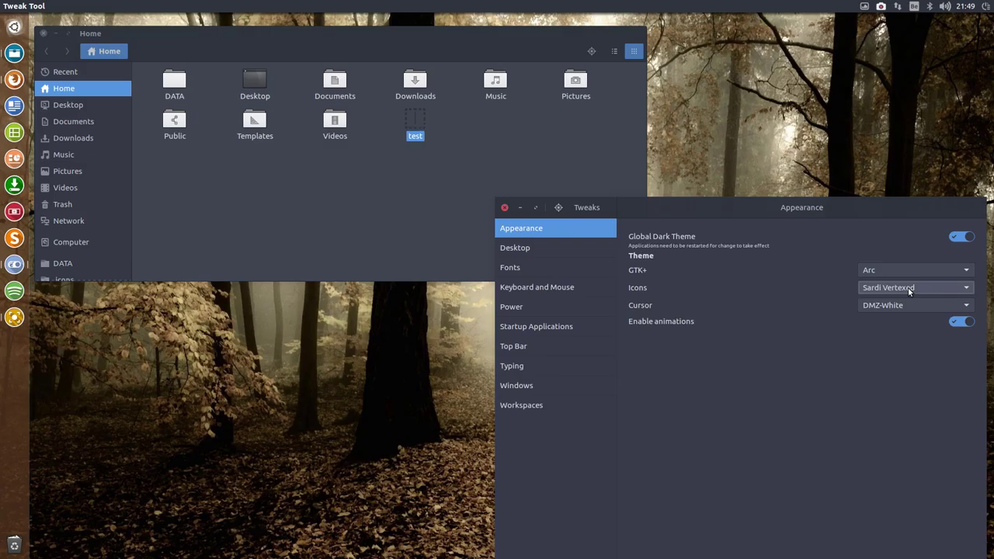
pyautogui.scroll(-1, 907, 287)
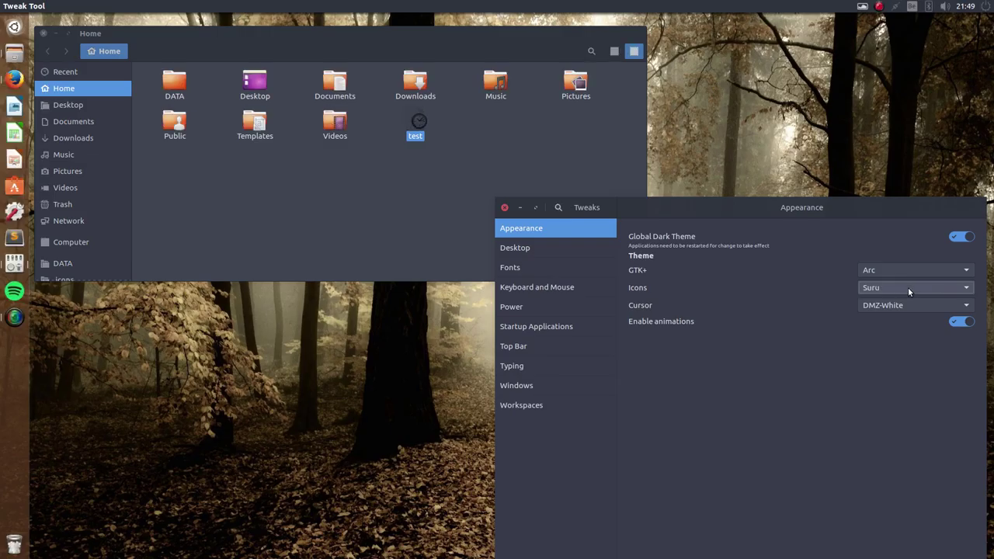
pyautogui.scroll(1, 907, 287)
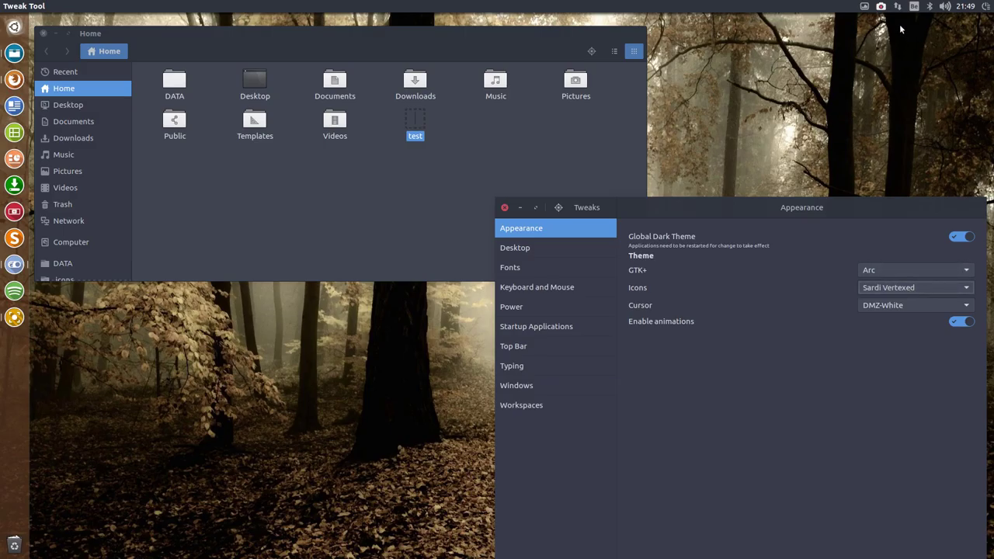
# Click the top panel with Sardi Vertexed as the active icon theme
pyautogui.click(881, 6)
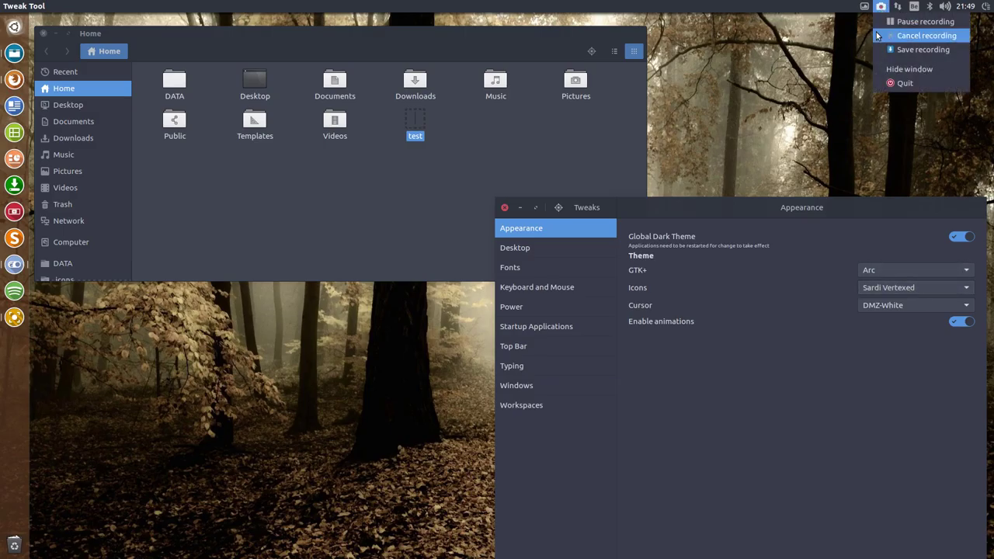